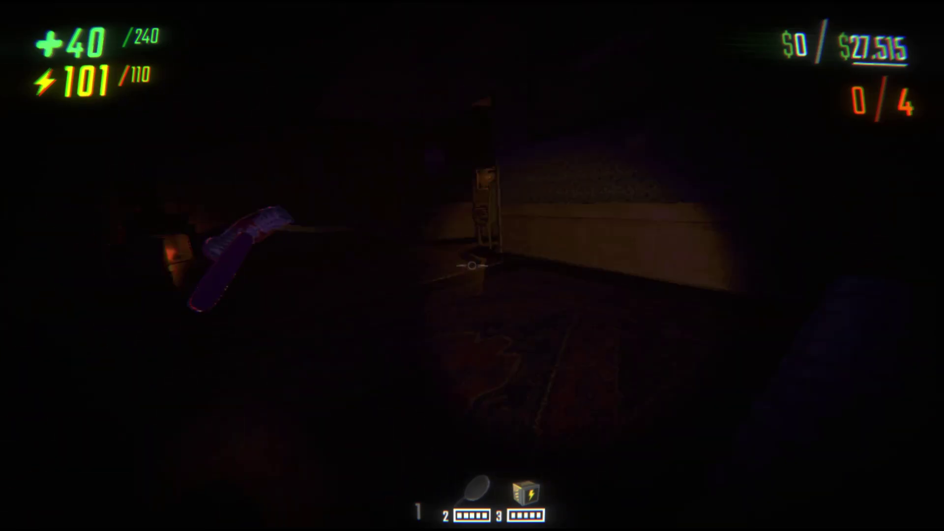
# - Grab the inflatable hammer and walk through the dark hallway into the next room
pyautogui.press('e')
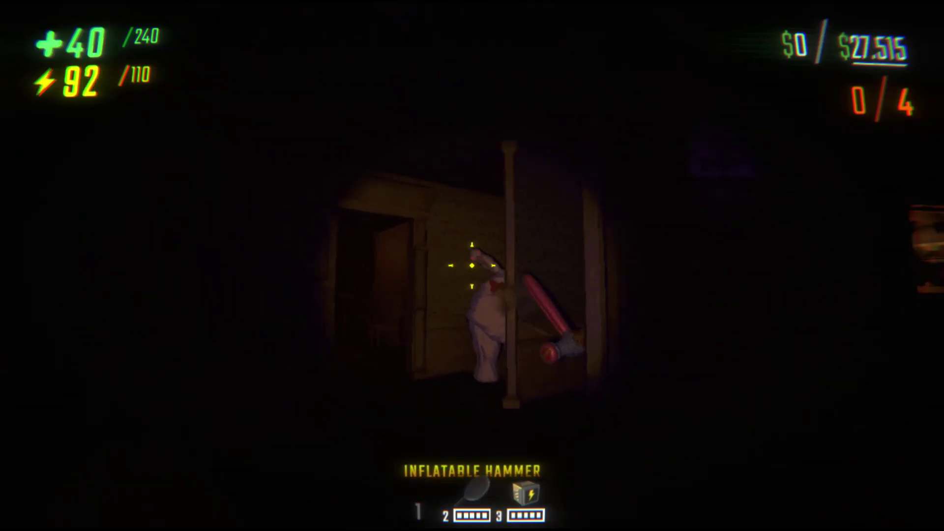
pyautogui.moveTo(473, 265); pyautogui.dragTo(472, 265)
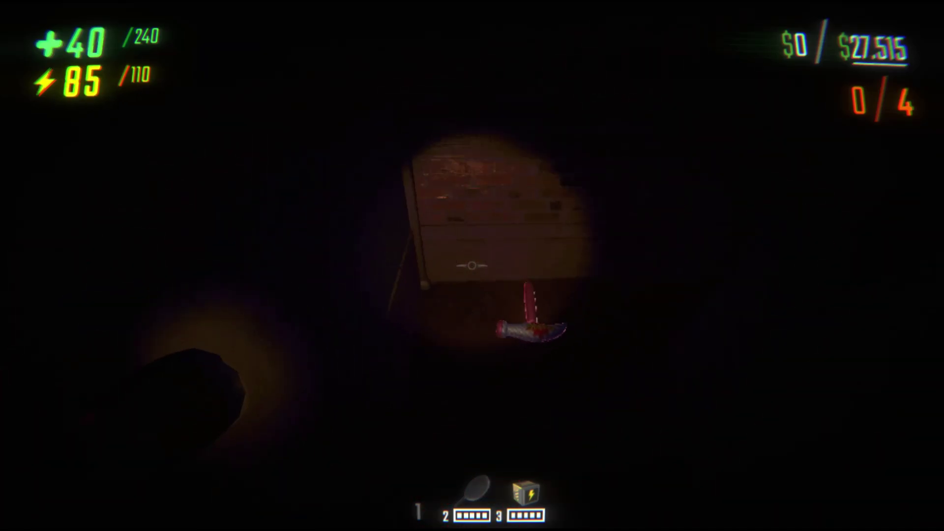
pyautogui.moveTo(472, 265); pyautogui.dragTo(473, 266)
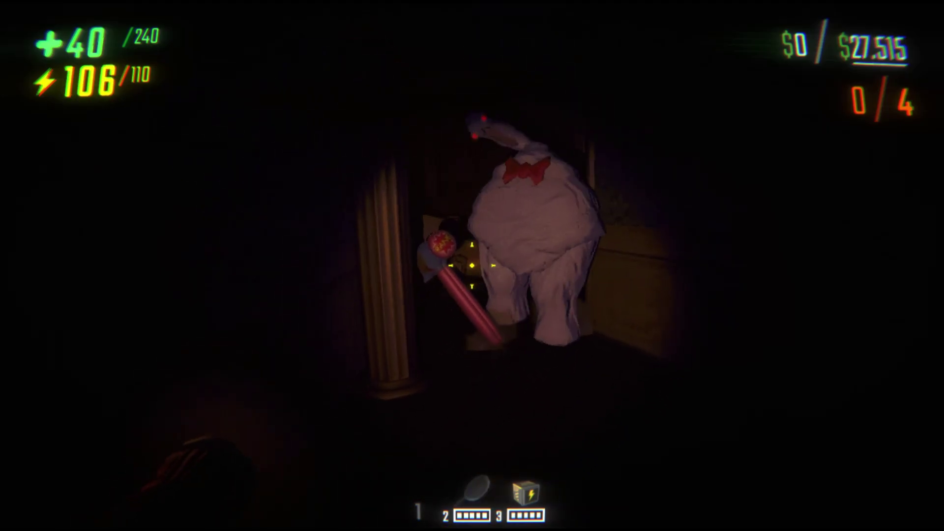
pyautogui.moveTo(473, 265); pyautogui.dragTo(472, 266)
pyautogui.press('w')
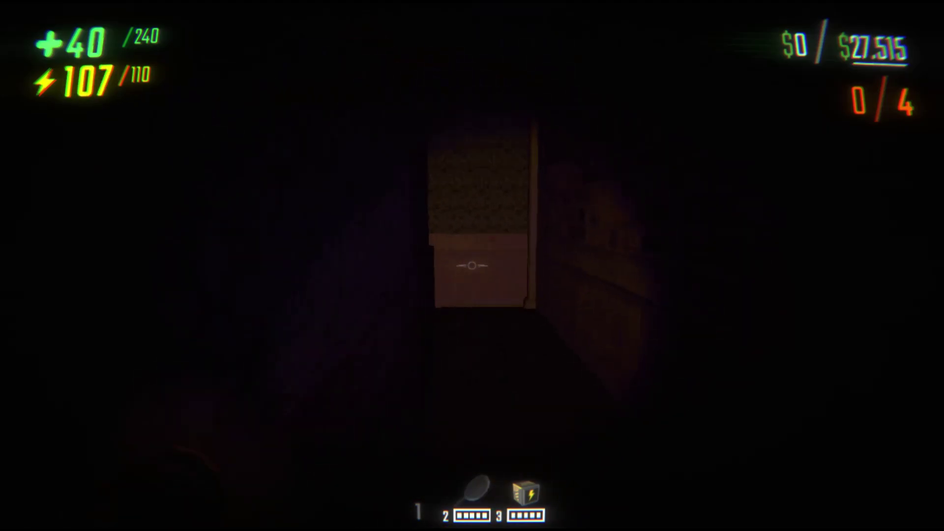
pyautogui.press('w')
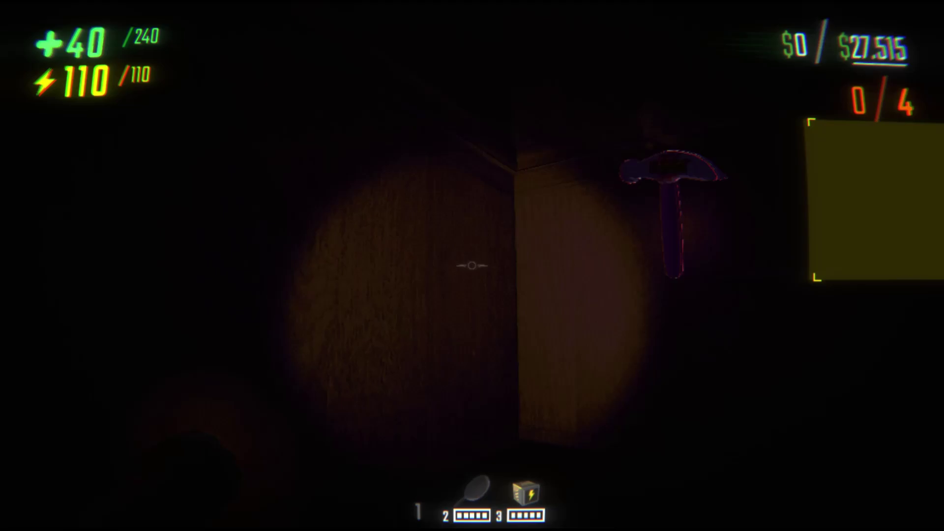
pyautogui.moveTo(472, 266); pyautogui.dragTo(472, 266)
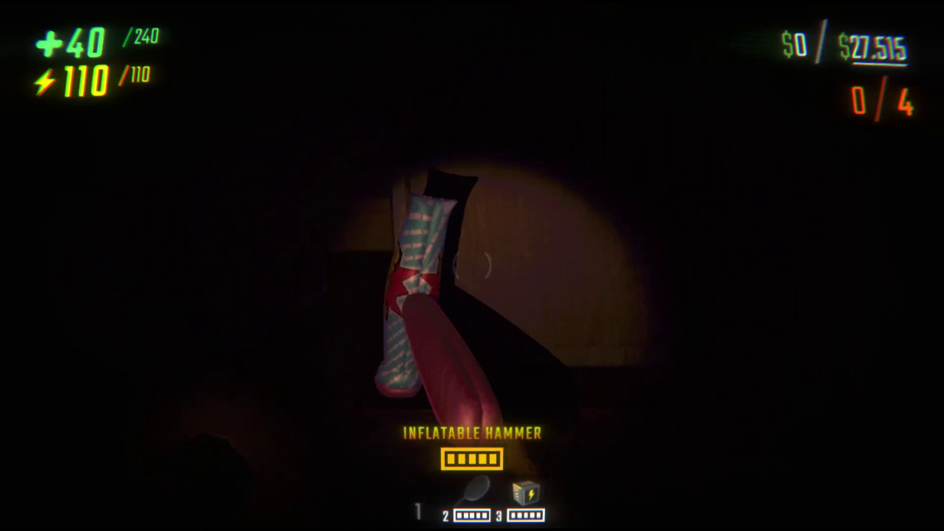
pyautogui.press('w')
# - Swing the inflatable hammer to hit the enemy, then turn toward the wooden door
pyautogui.click(472, 266)
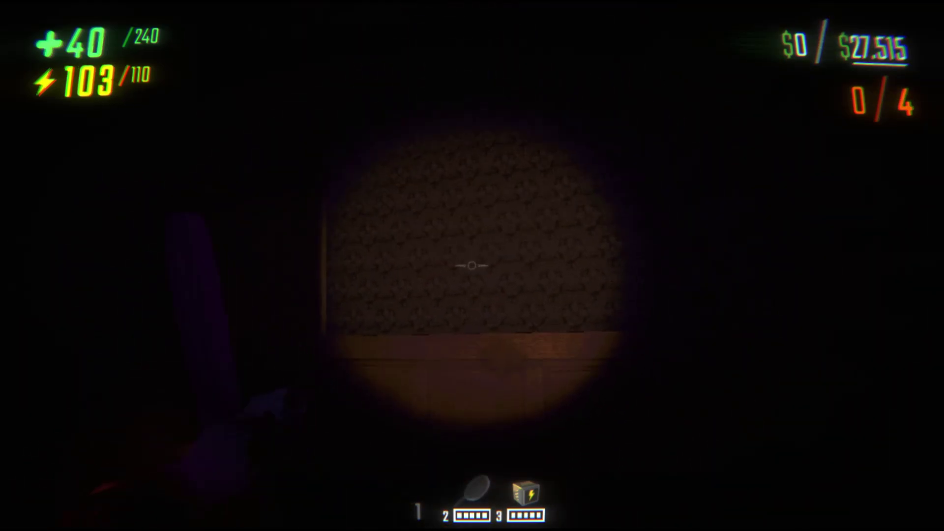
pyautogui.press('w')
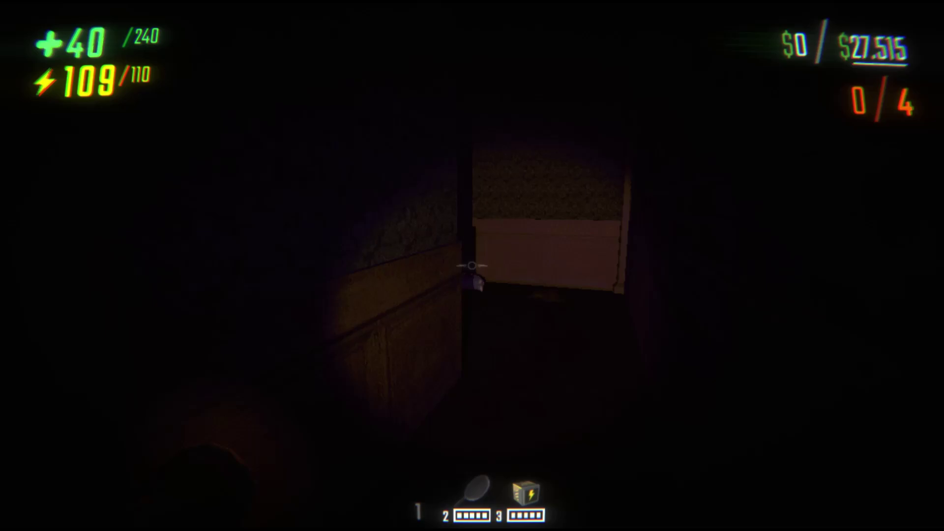
pyautogui.click(472, 266)
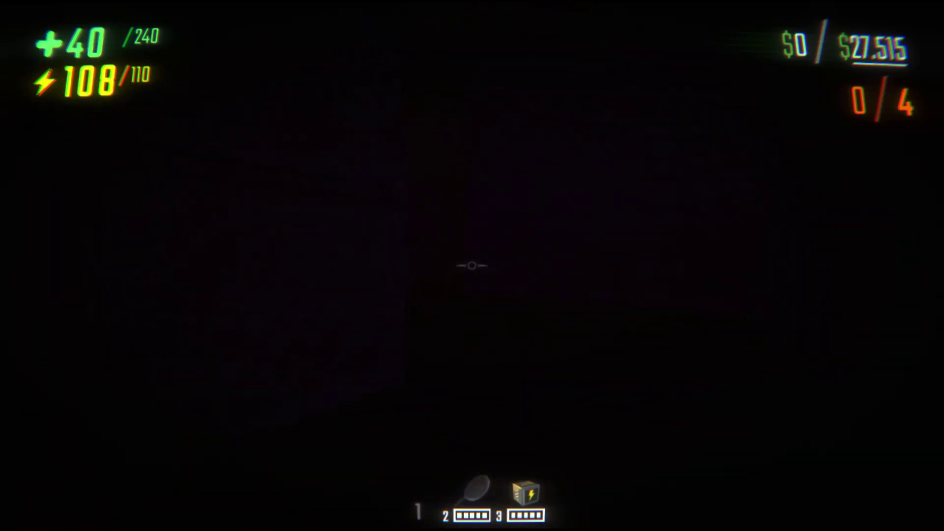
pyautogui.press('w')
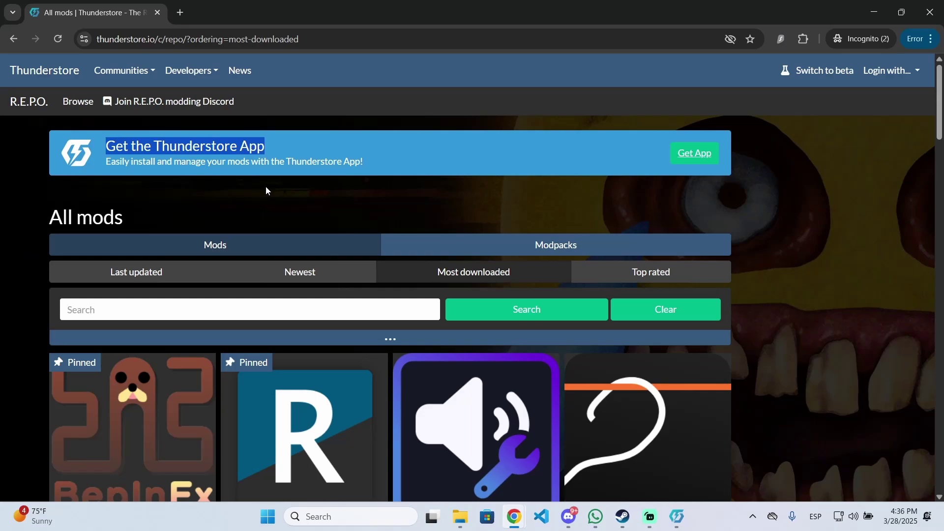
# - Open the Overwolf download page for Thunderstore Mod Manager from the banner's Get App
pyautogui.click(249, 170)
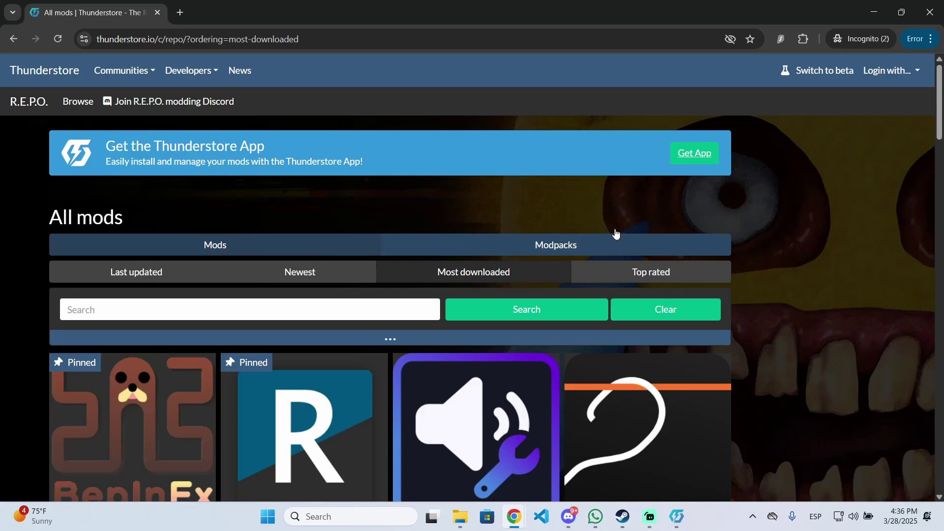
pyautogui.click(694, 153)
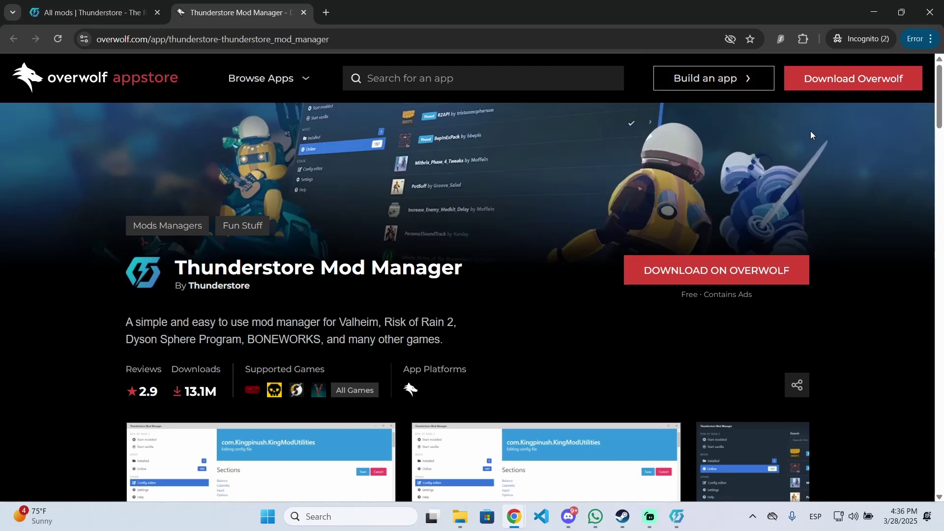
pyautogui.click(676, 516)
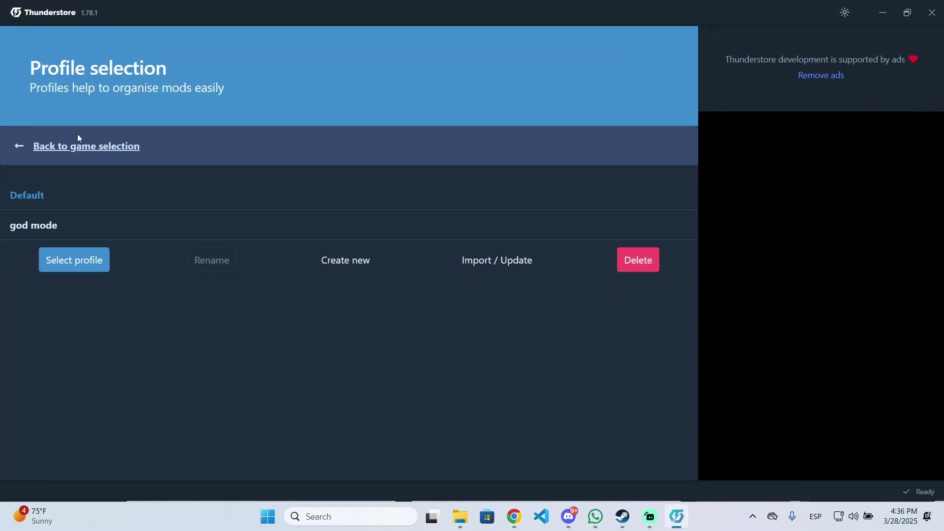
pyautogui.click(35, 147)
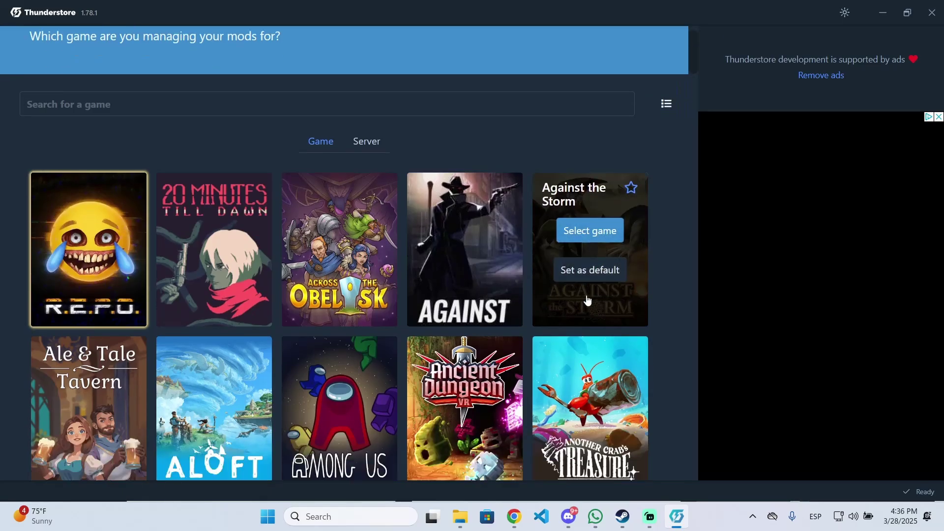
pyautogui.moveTo(694, 51)
pyautogui.mouseDown()
pyautogui.moveTo(678, 311)
pyautogui.moveTo(540, 86)
pyautogui.mouseUp()
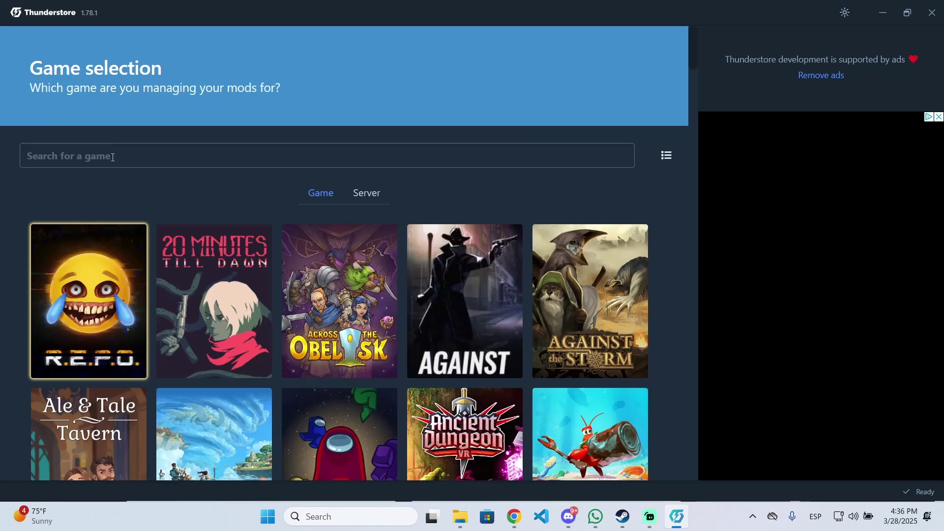
pyautogui.write('r.e.')
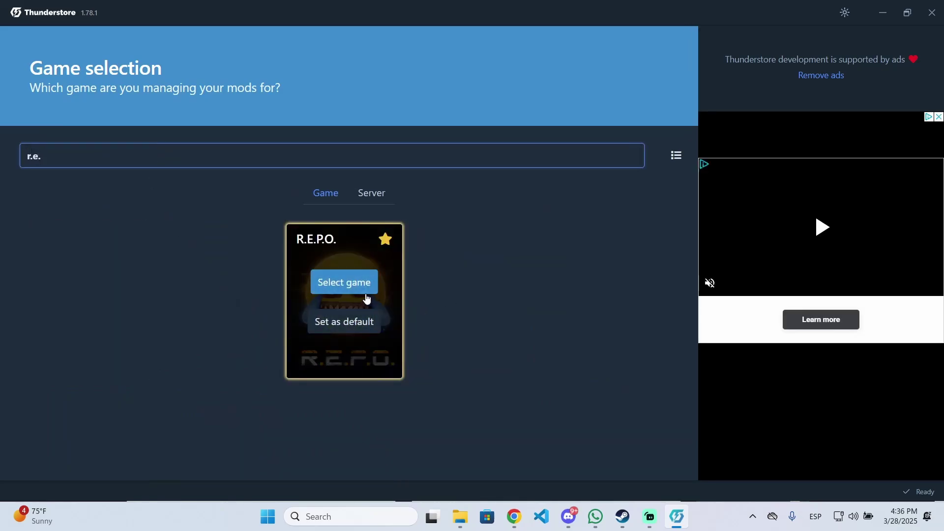
pyautogui.click(339, 280)
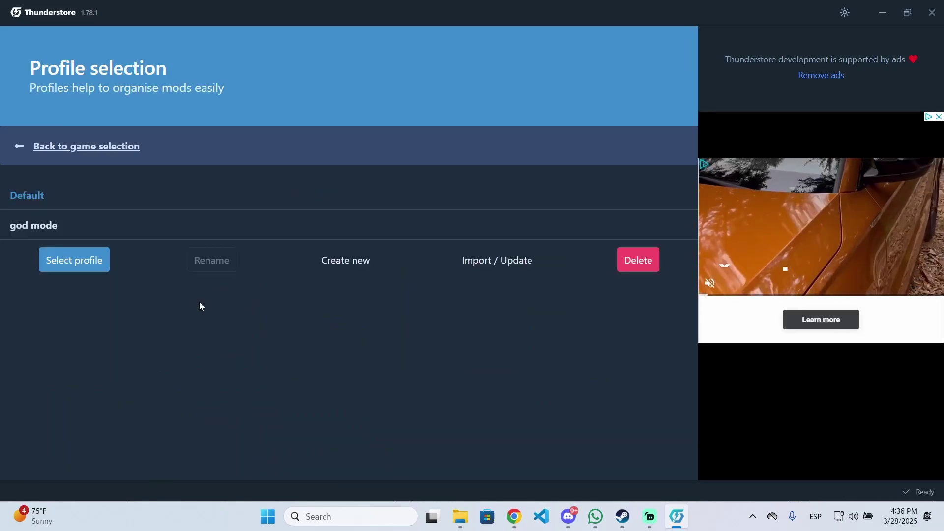
pyautogui.click(35, 225)
pyautogui.click(33, 209)
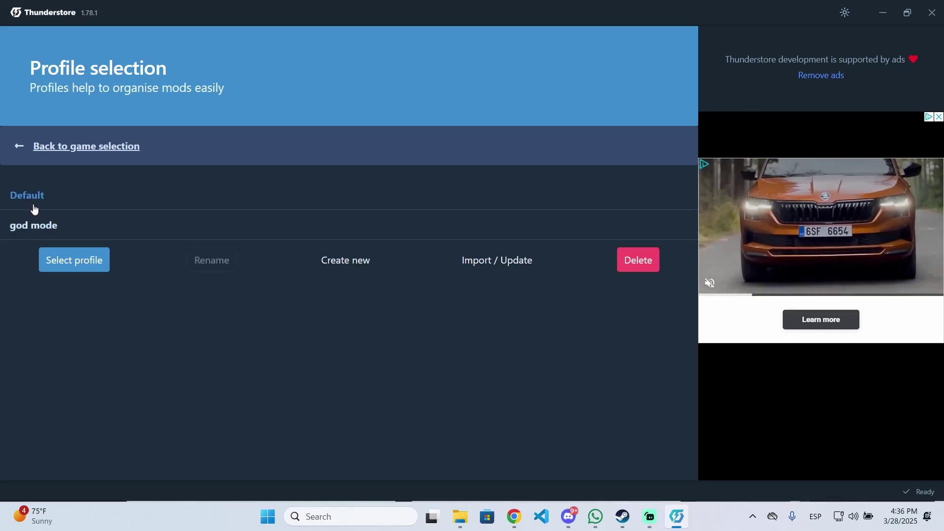
# - Replace the default profile name with 'fun mods', create the R.E.P.O. profile, and select it
pyautogui.click(333, 262)
pyautogui.click(263, 249)
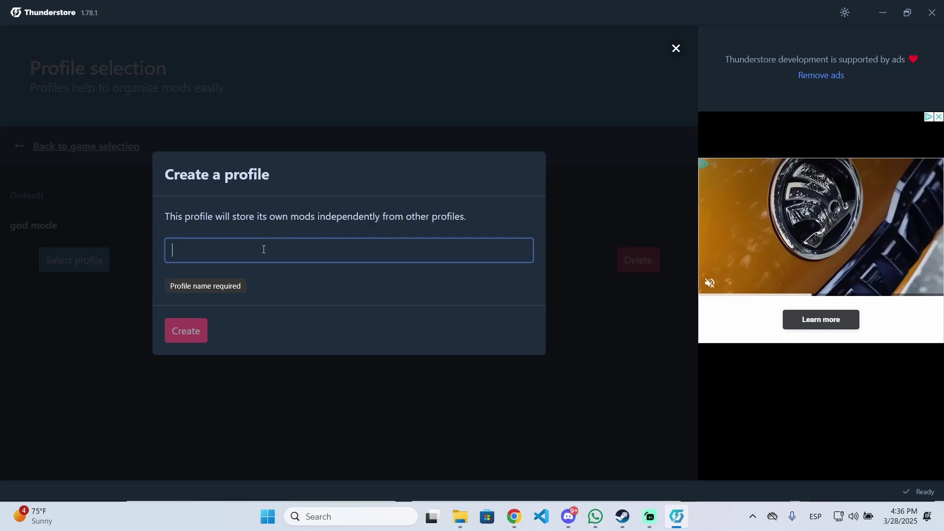
pyautogui.write('s')
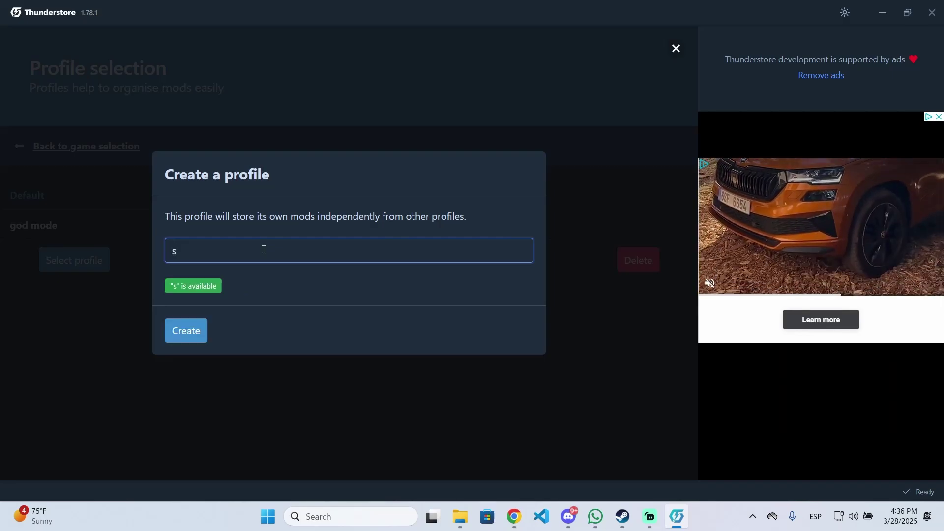
pyautogui.write('kinwalker')
pyautogui.hotkey('ctrl', 'a')
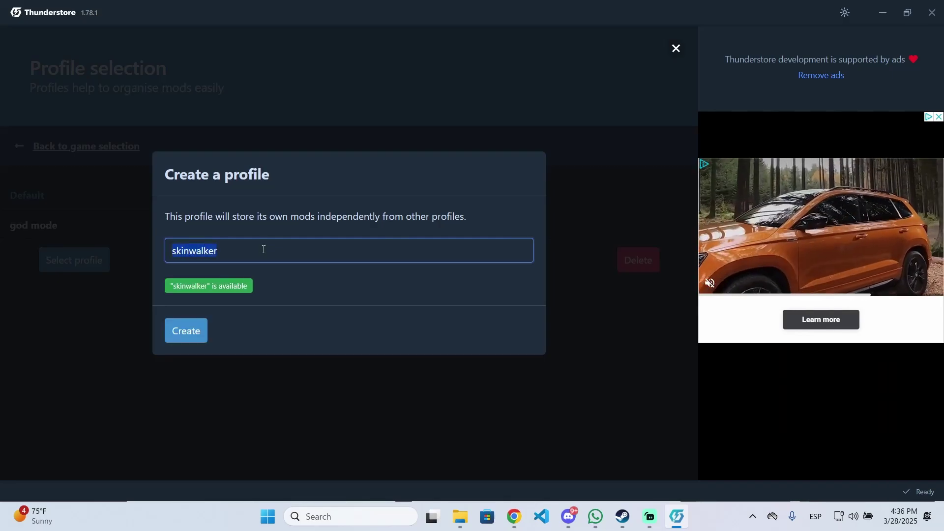
pyautogui.write('fun mods')
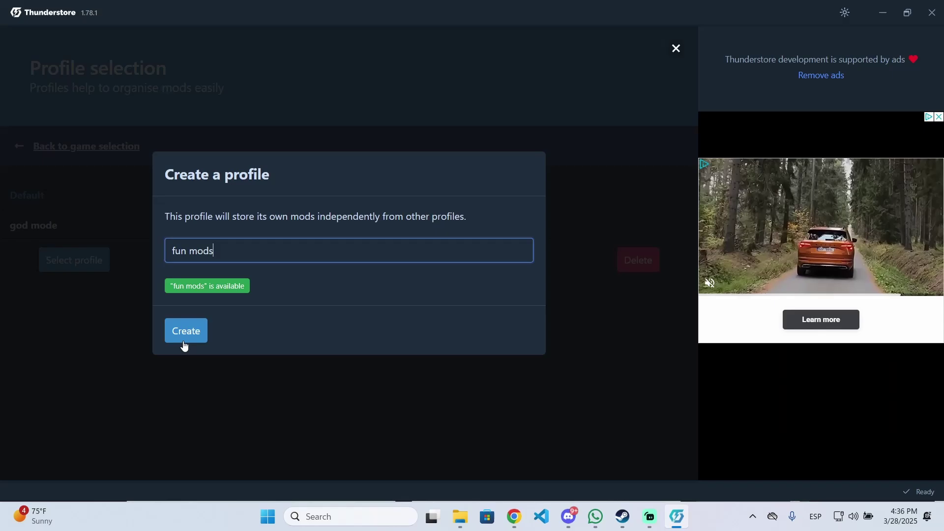
pyautogui.click(182, 336)
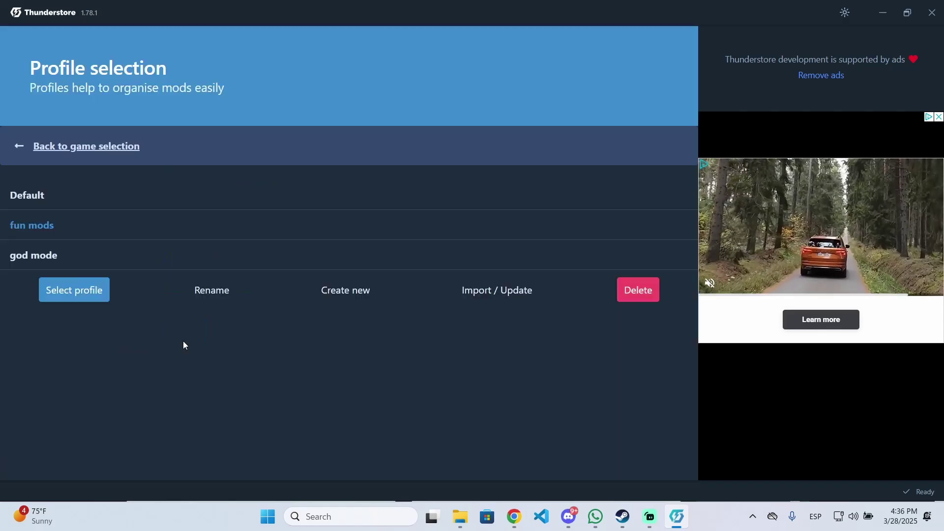
pyautogui.click(89, 294)
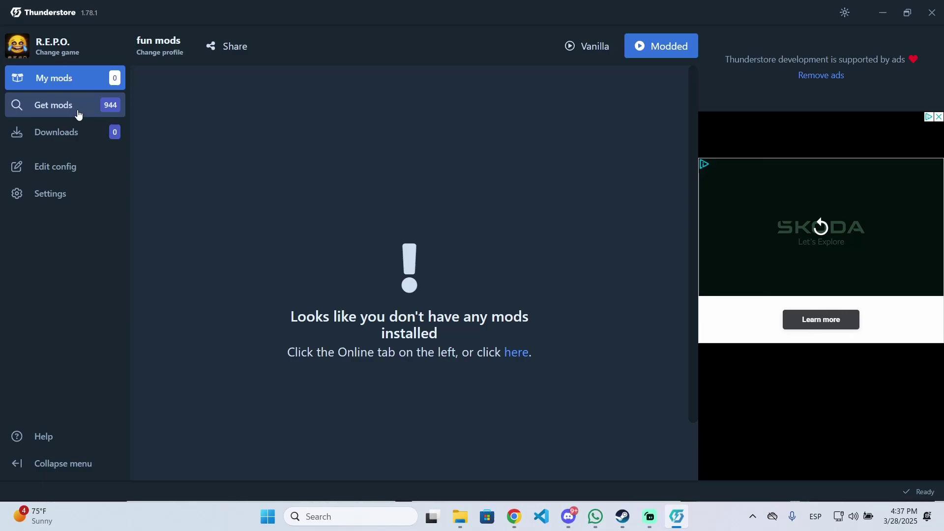
# - Download Mimic v1.1.2 from the online mods with dependencies, confirming the BepInExPack install
pyautogui.click(78, 111)
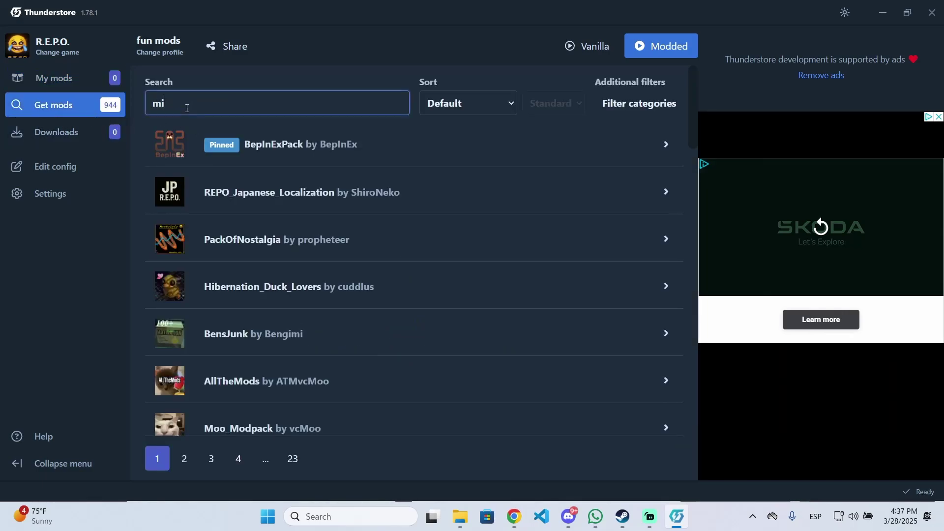
pyautogui.write('mic')
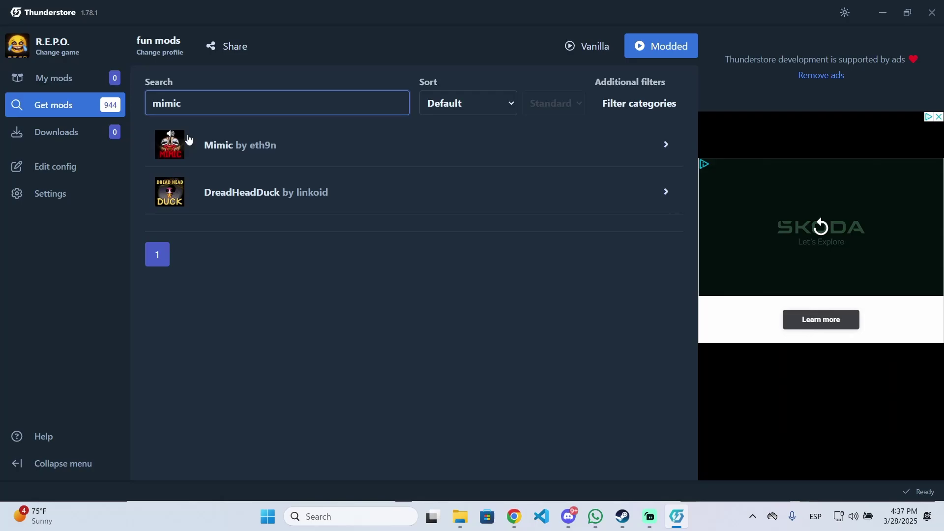
pyautogui.click(294, 160)
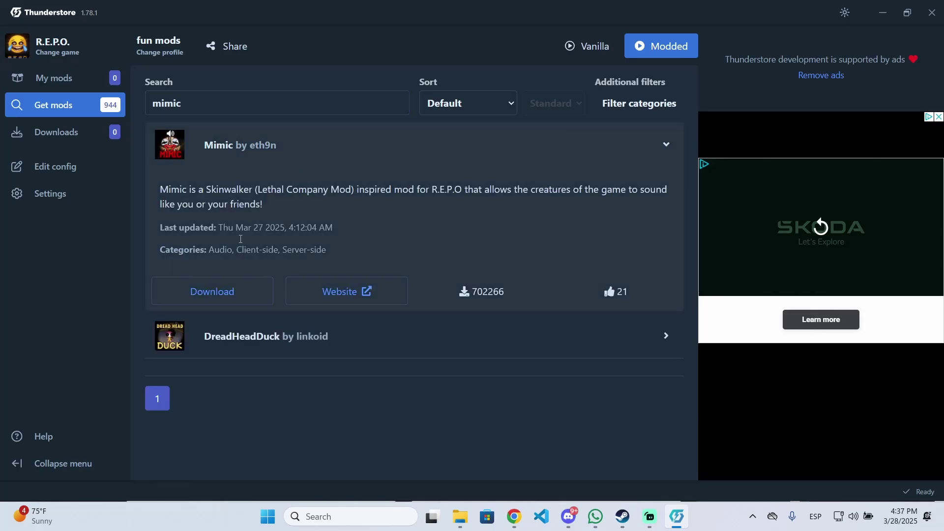
pyautogui.click(218, 296)
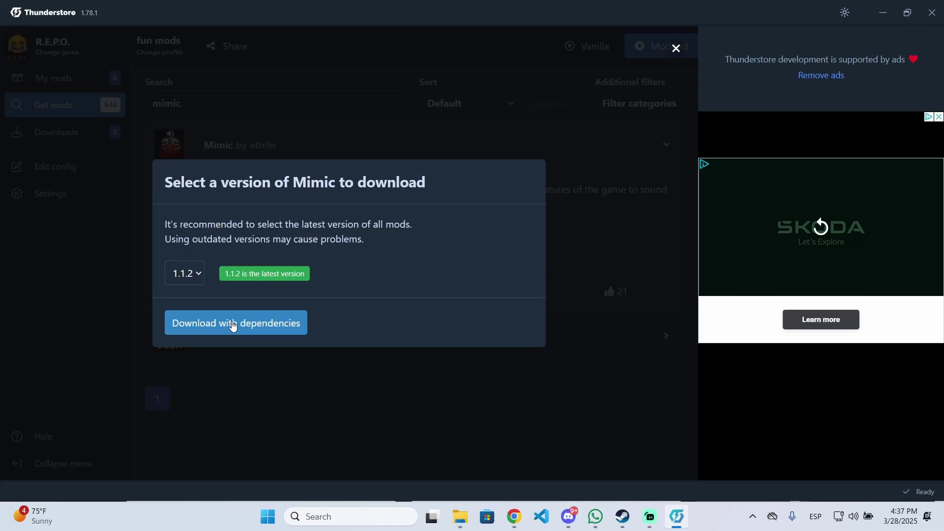
pyautogui.click(232, 323)
pyautogui.click(81, 78)
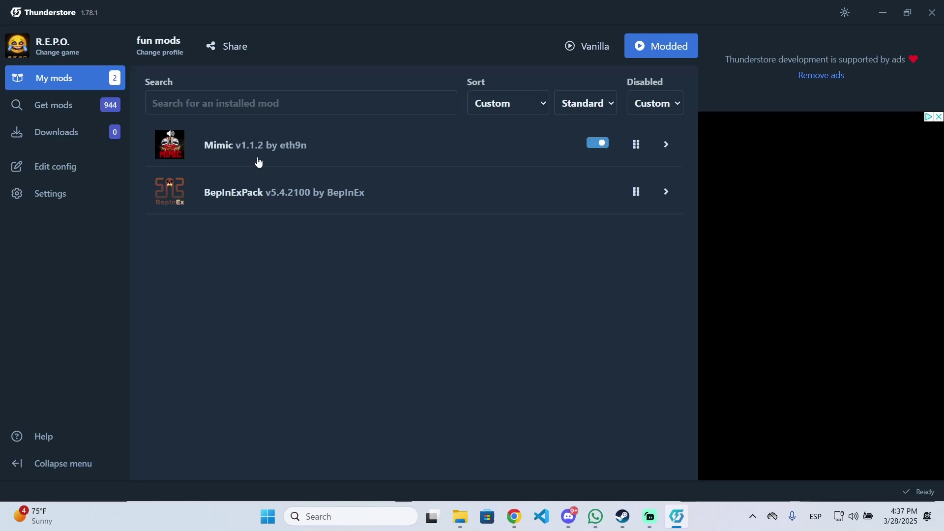
# - Export the fun mods profile as a share code and return to the profile list
pyautogui.click(236, 56)
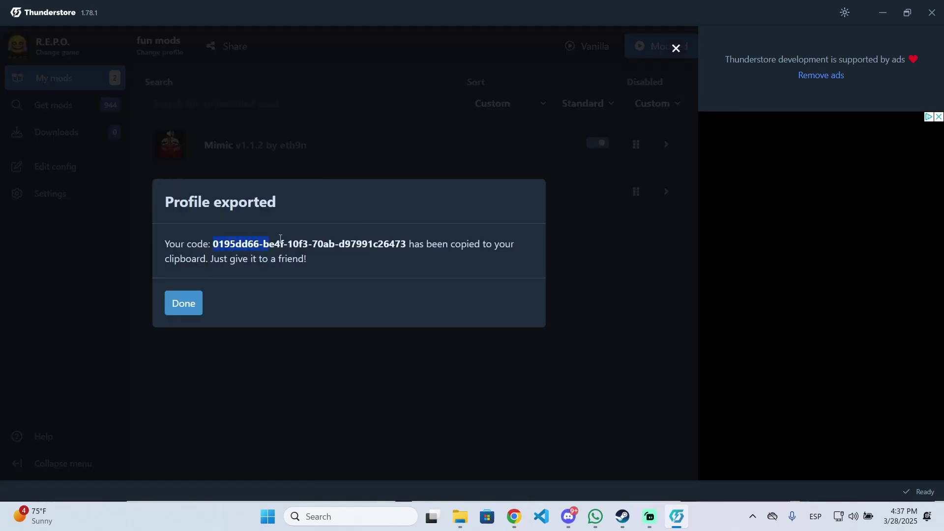
pyautogui.click(184, 304)
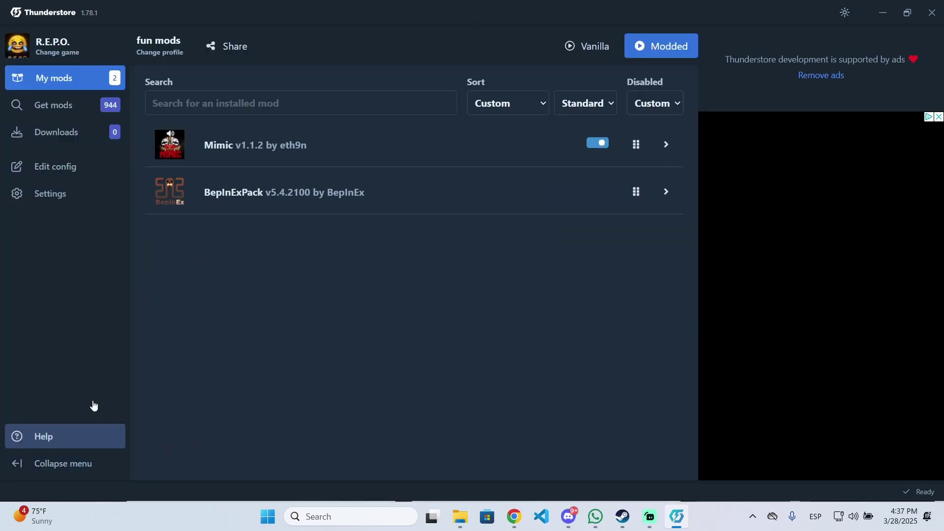
pyautogui.click(157, 52)
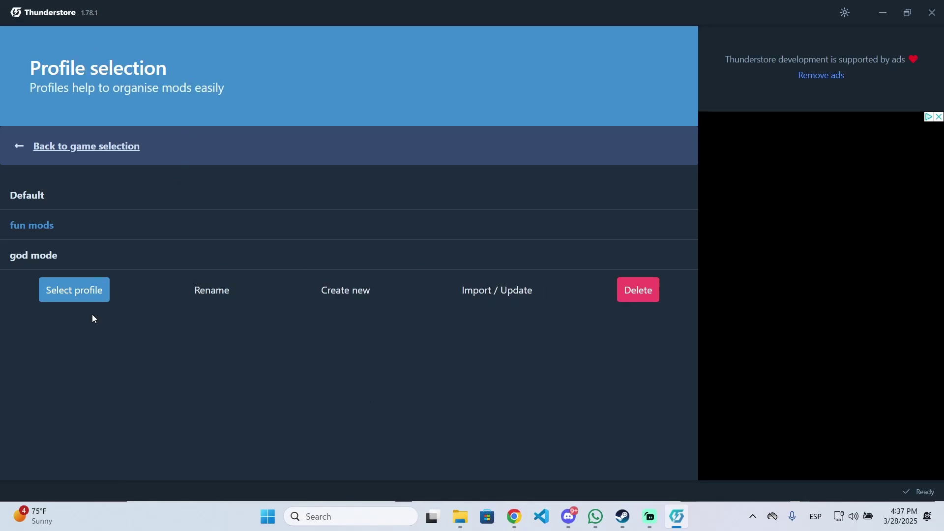
# - Import a profile from the share code to preview Mimic and BepInExPack
pyautogui.click(493, 298)
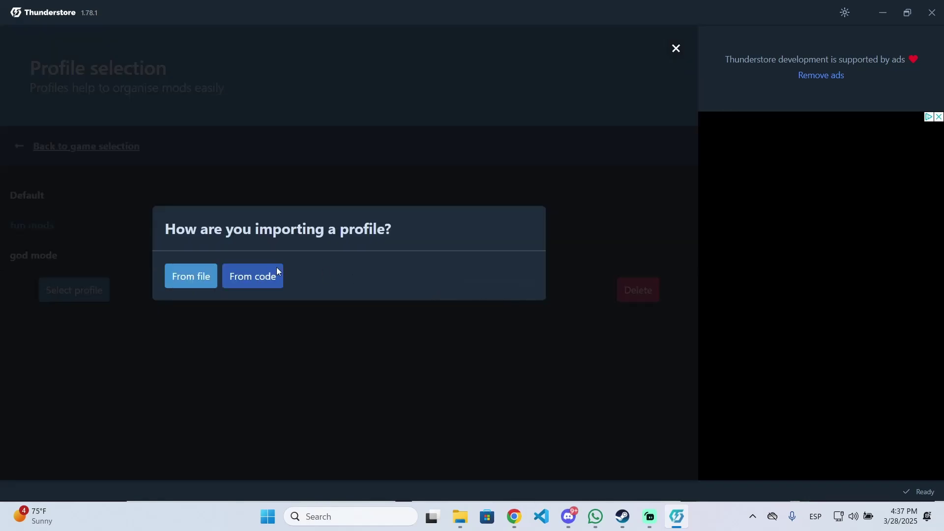
pyautogui.click(247, 283)
pyautogui.click(202, 313)
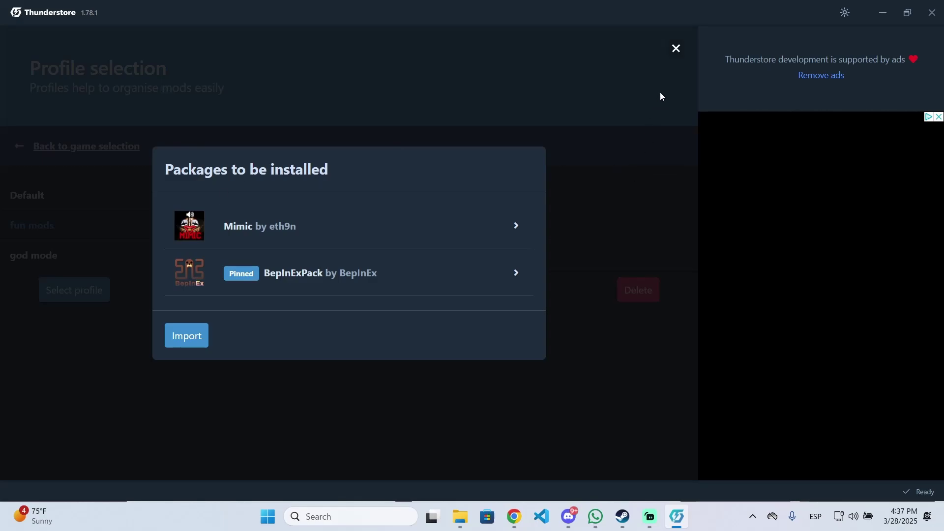
# - Dismiss the import preview, select the fun mods profile, and launch R.E.P.O. modded
pyautogui.click(677, 49)
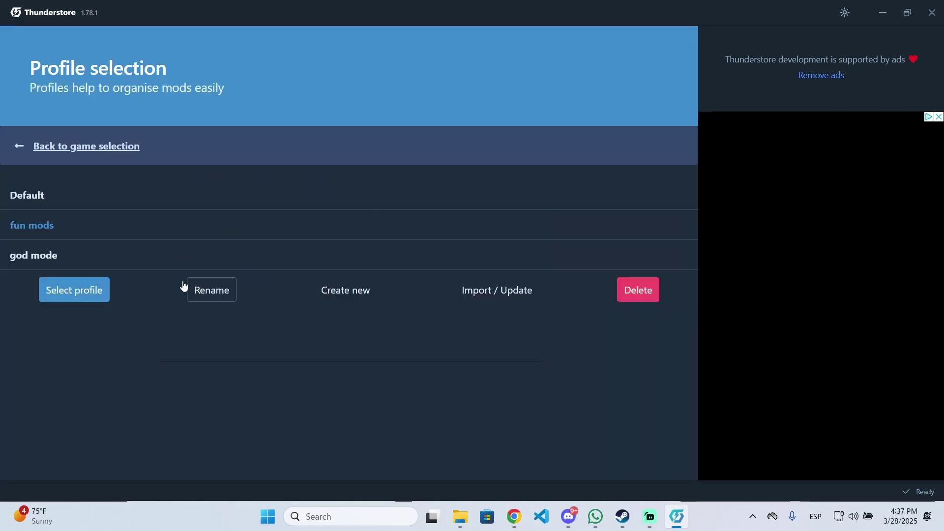
pyautogui.click(80, 296)
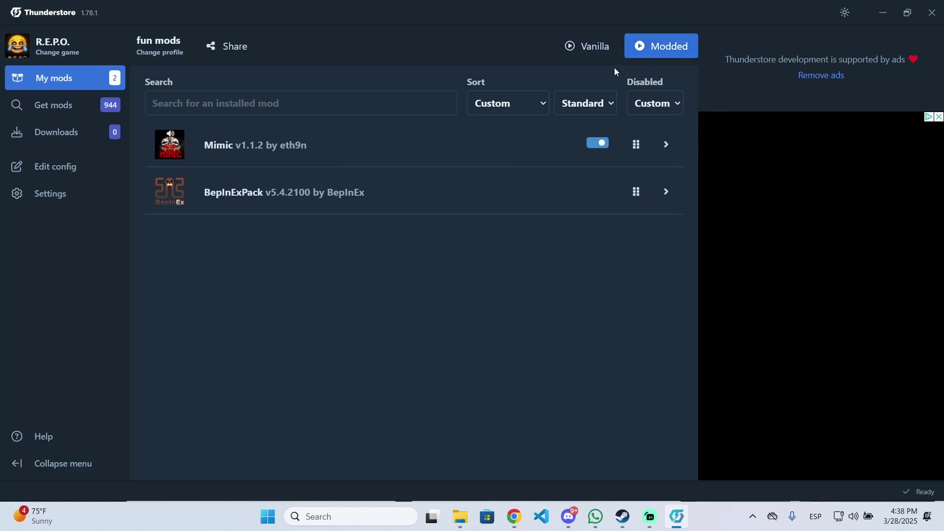
pyautogui.click(654, 49)
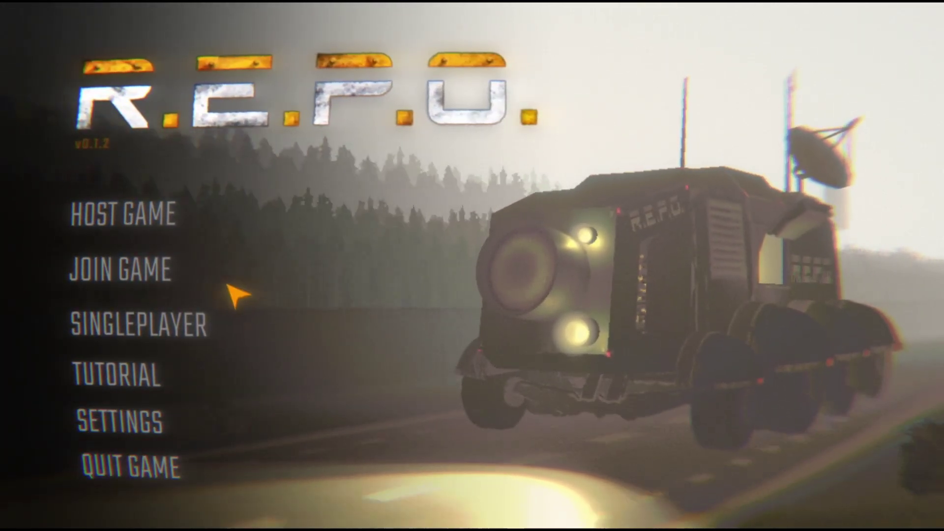
# - Choose QUIT GAME from R.E.P.O.'s main menu to bring up the quit confirmation
pyautogui.click(177, 476)
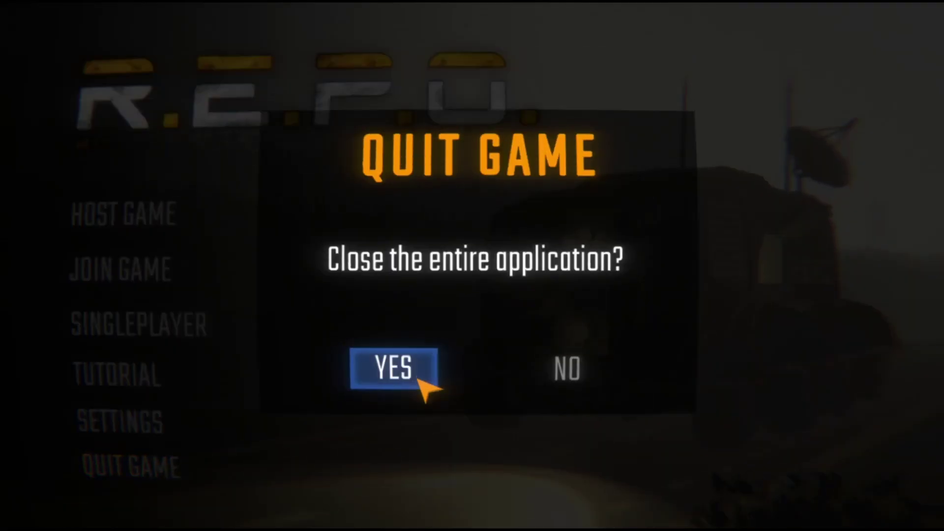